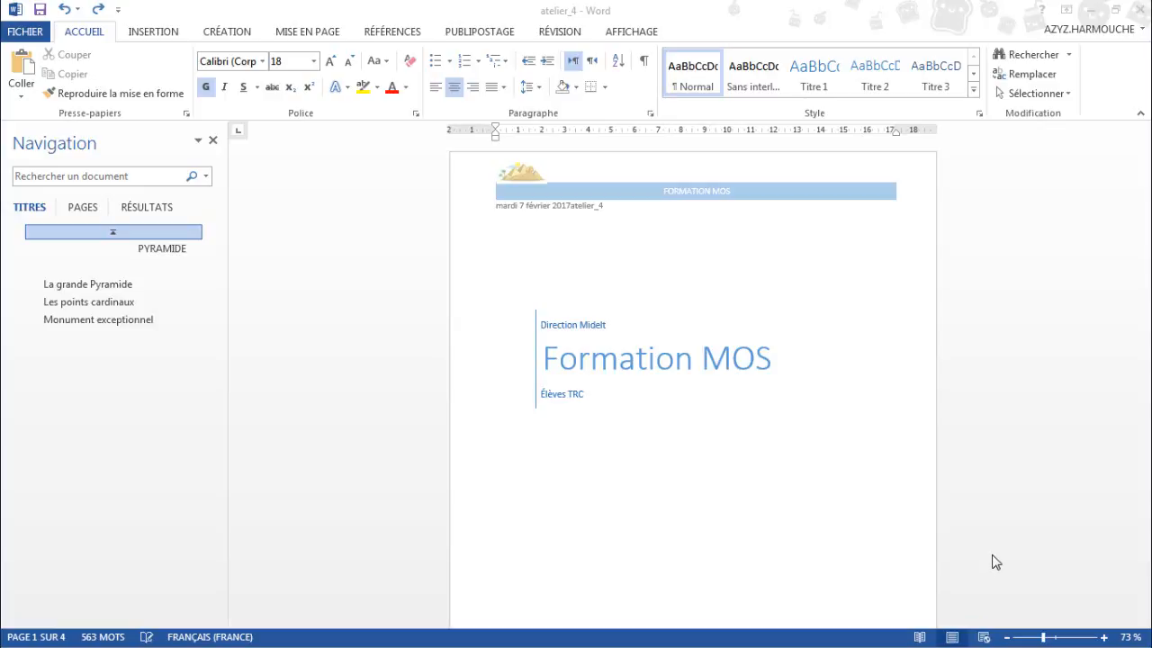
Browse the document's page thumbnails and examine the layout and header of each page.
left_click(79, 208)
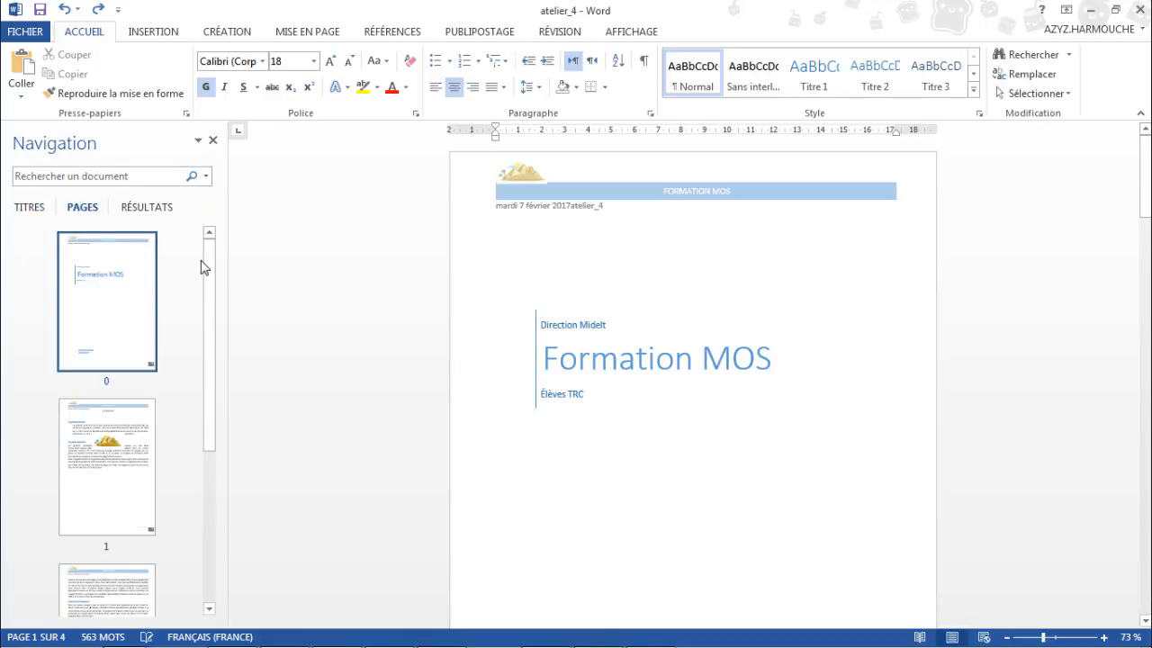
mouse_move(204, 264)
left_mouse_down()
mouse_move(213, 322)
mouse_move(203, 458)
mouse_move(212, 260)
left_mouse_up()
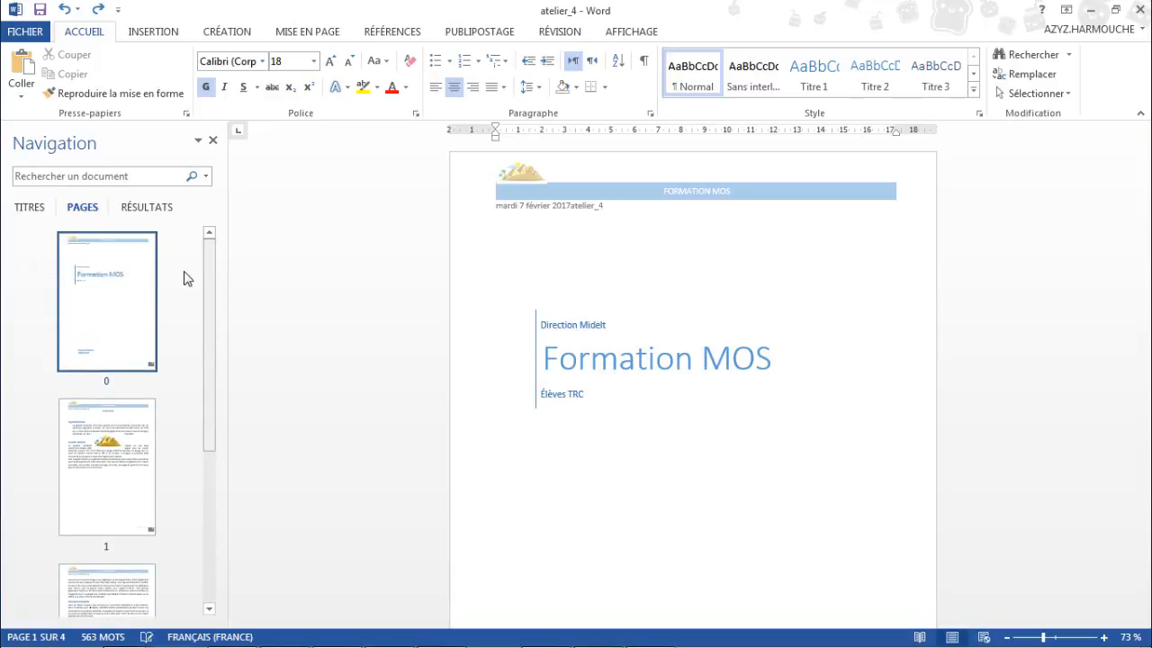
left_click(122, 440)
left_click(111, 301)
left_click_drag(210, 322, 172, 438)
left_click(116, 420)
left_click(115, 559)
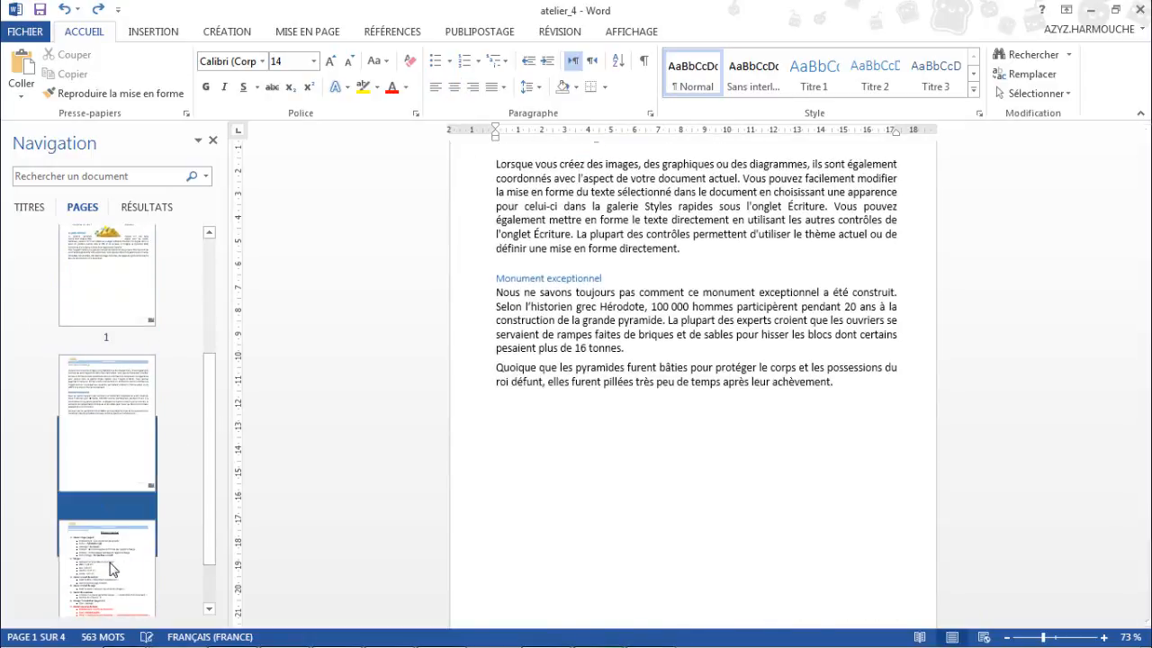
left_click(108, 435)
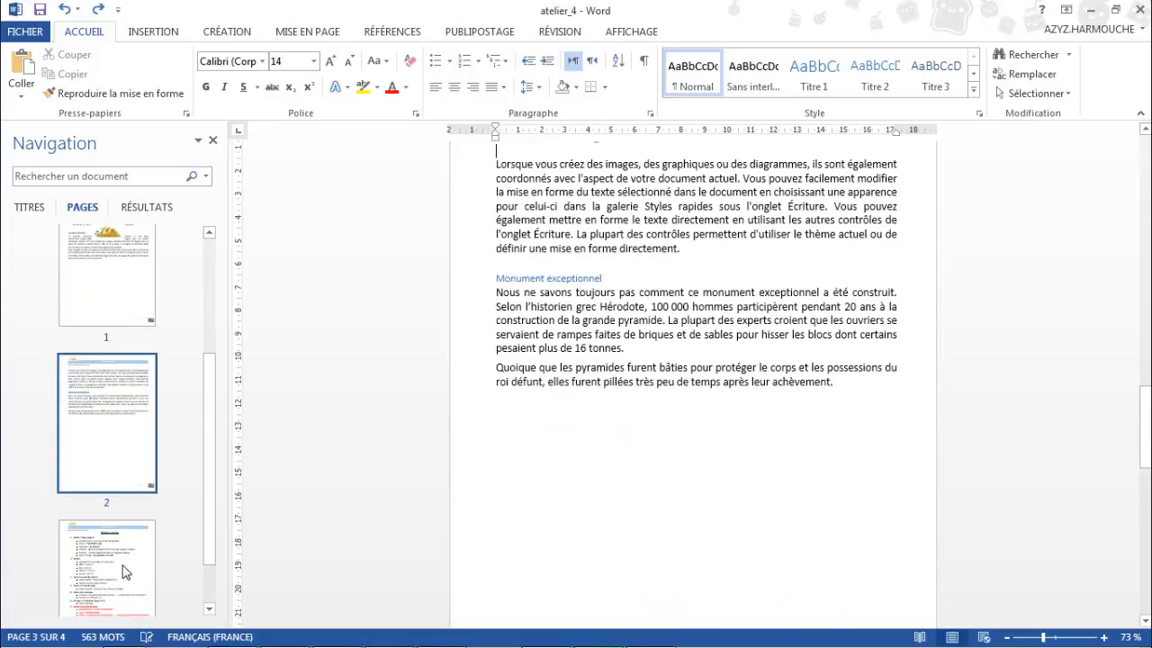
left_click_drag(217, 495, 217, 387)
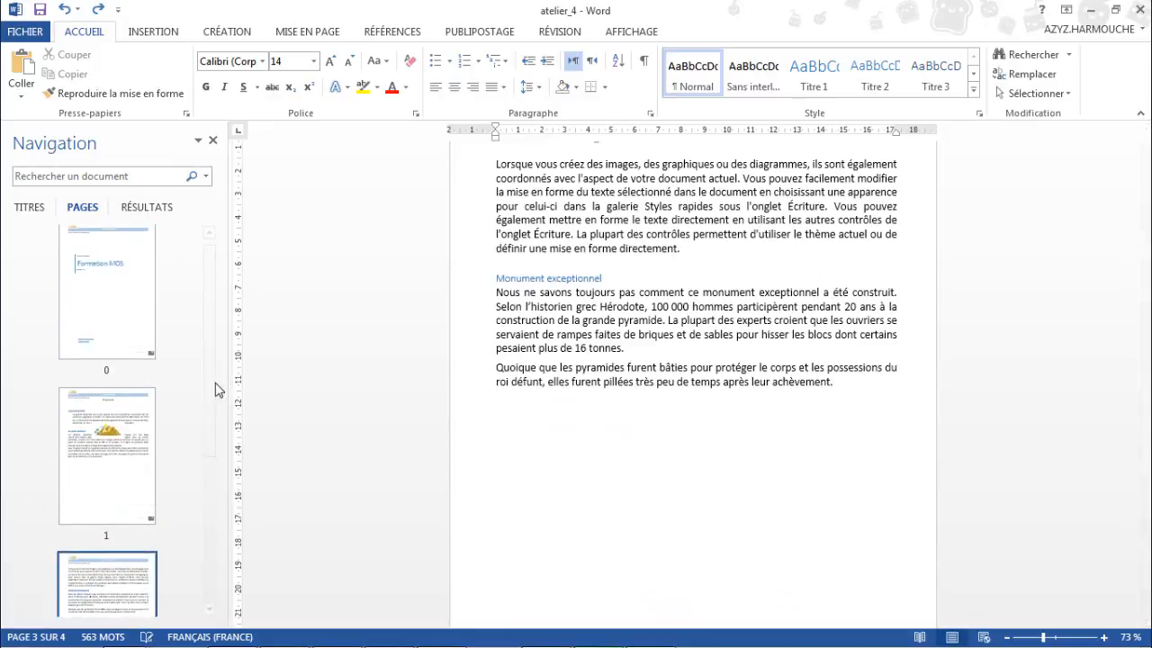
Insert a next-page section break (Page suivante) below the last paragraph of the PYRAMIDE page.
left_click(128, 436)
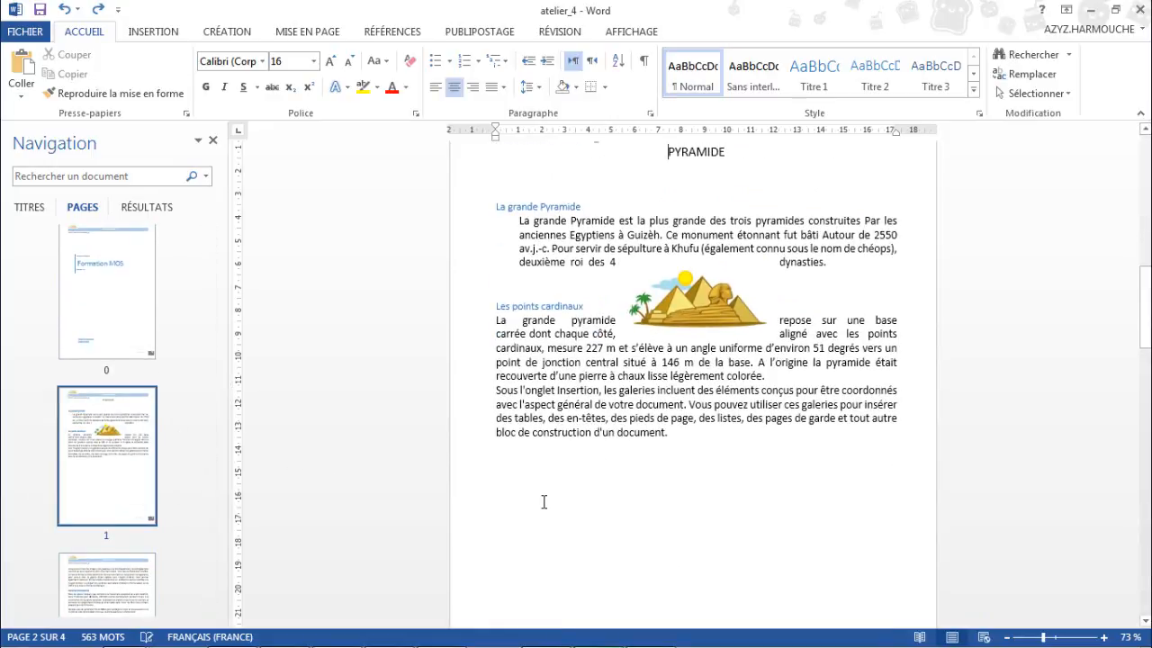
left_click_drag(1143, 306, 1146, 353)
left_click(534, 255)
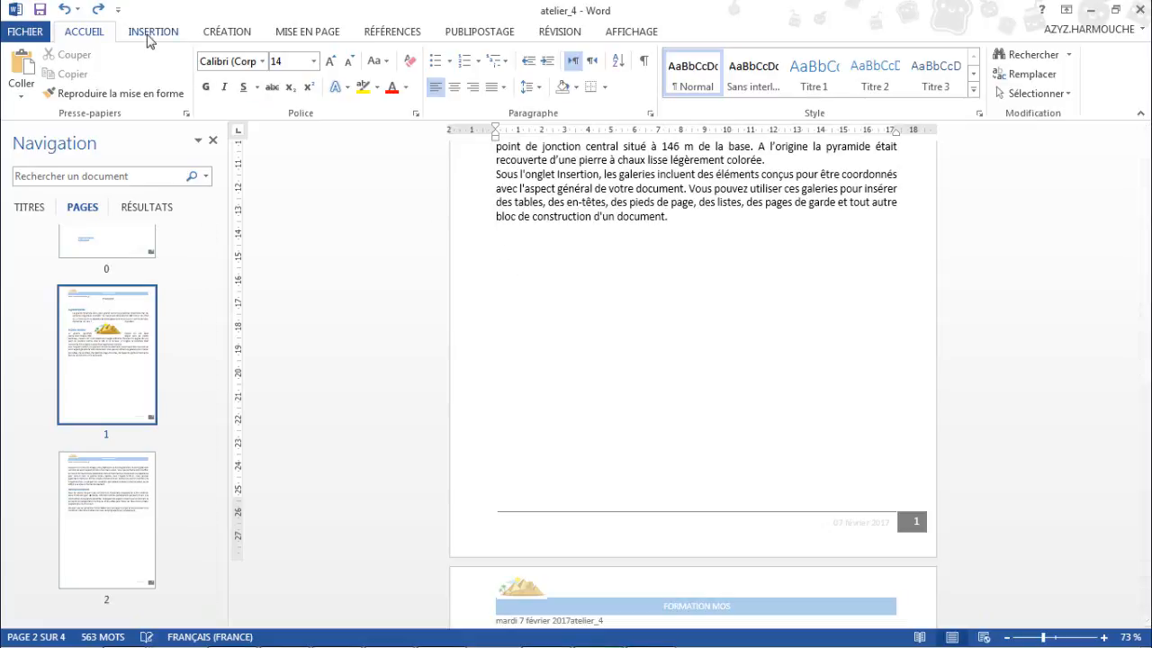
left_click(318, 36)
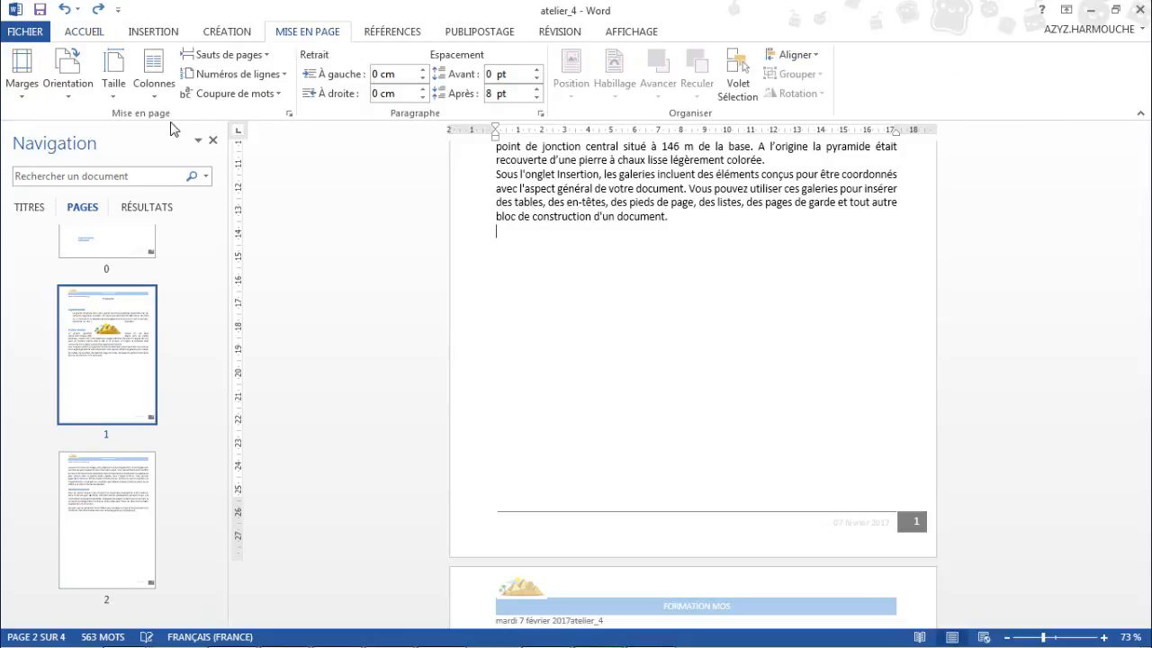
left_click(267, 57)
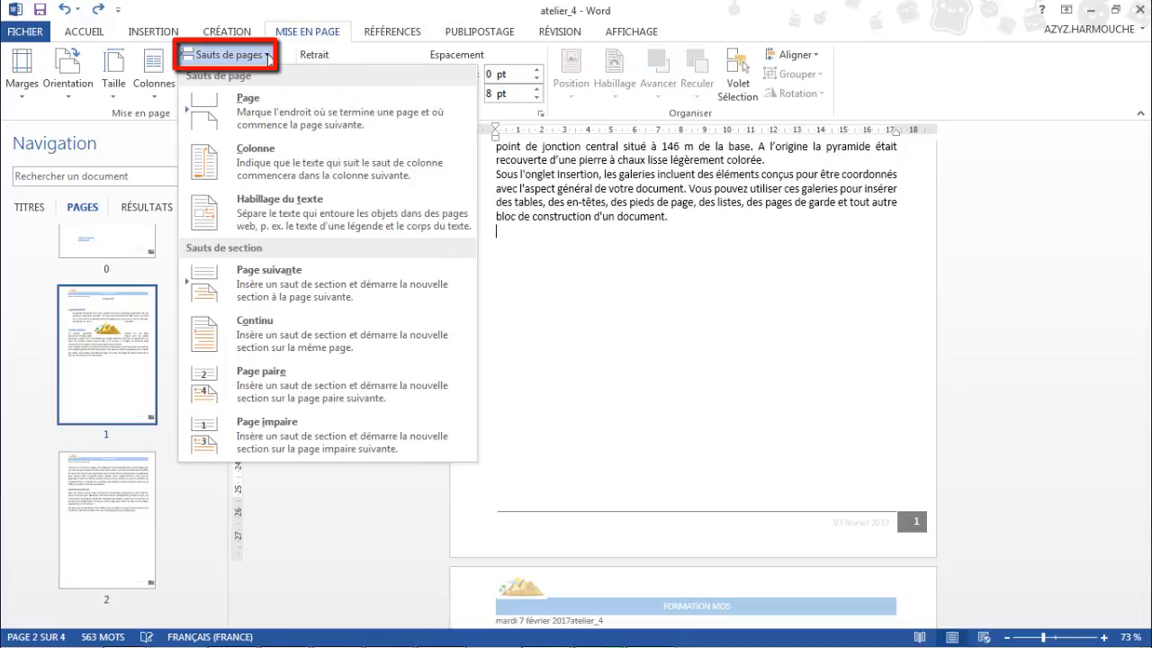
left_click(301, 285)
scroll(592, 333, "down", 4)
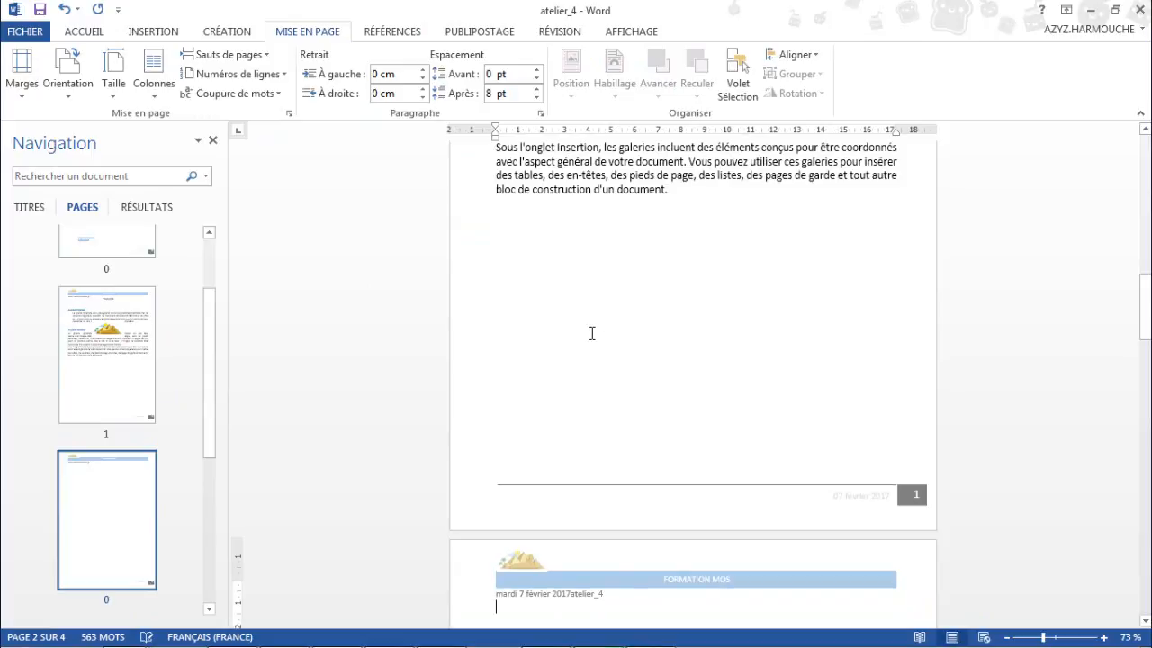
scroll(591, 335, "down", 1)
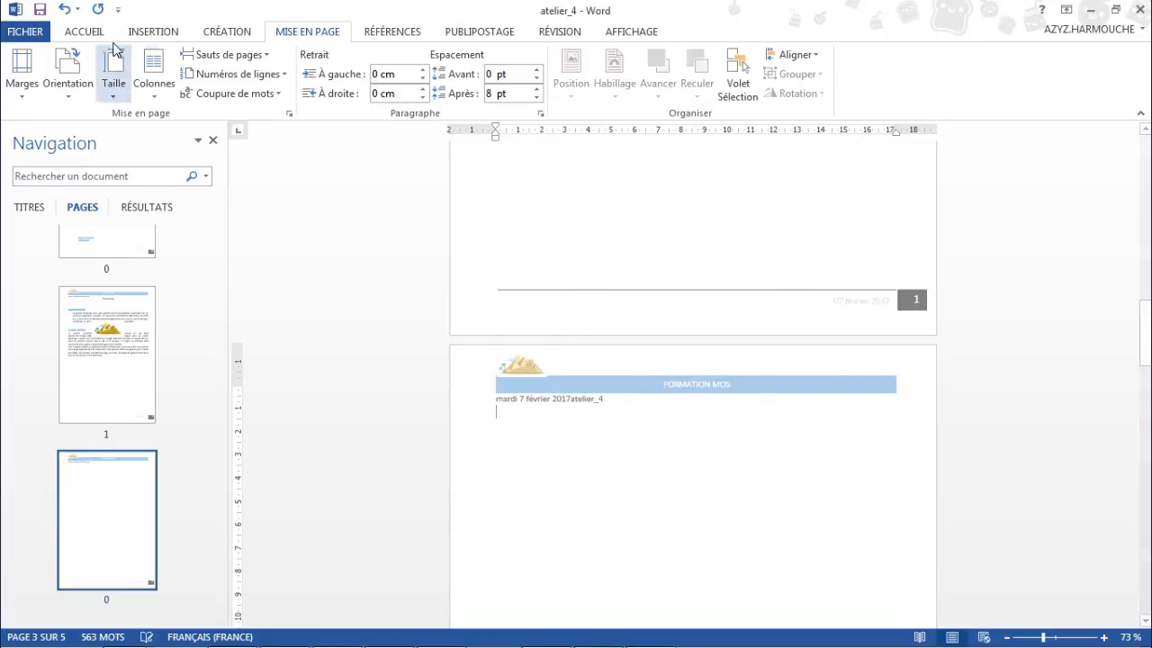
Show the formatting marks and unlink the Section 2 header from the previous section.
left_click(83, 33)
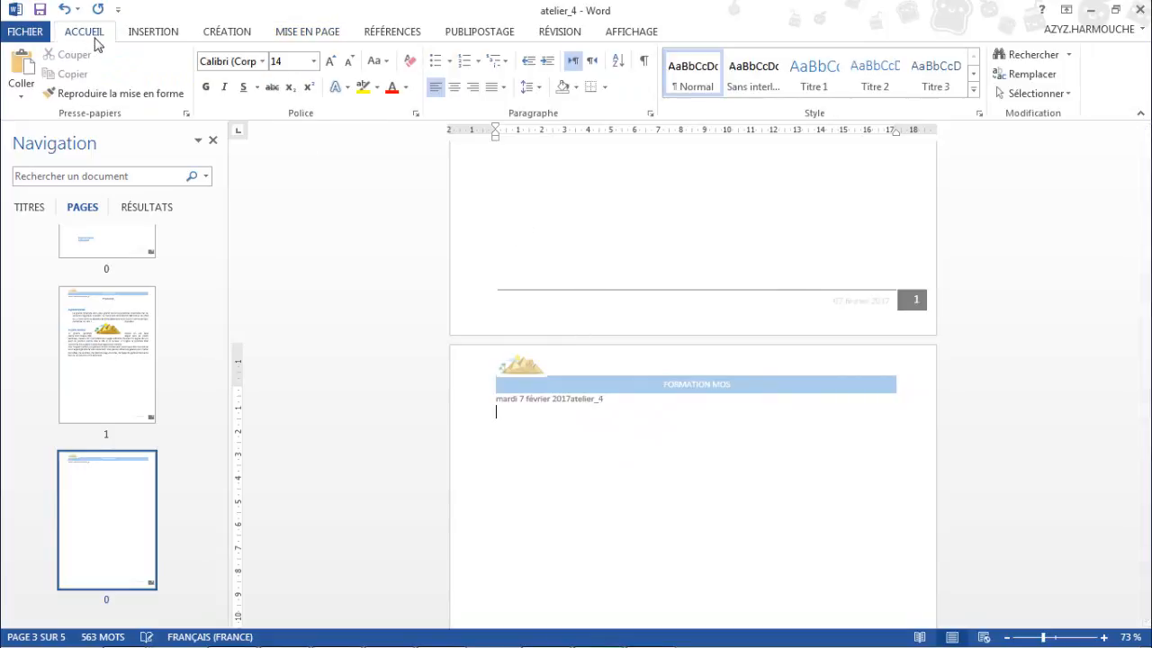
left_click(645, 63)
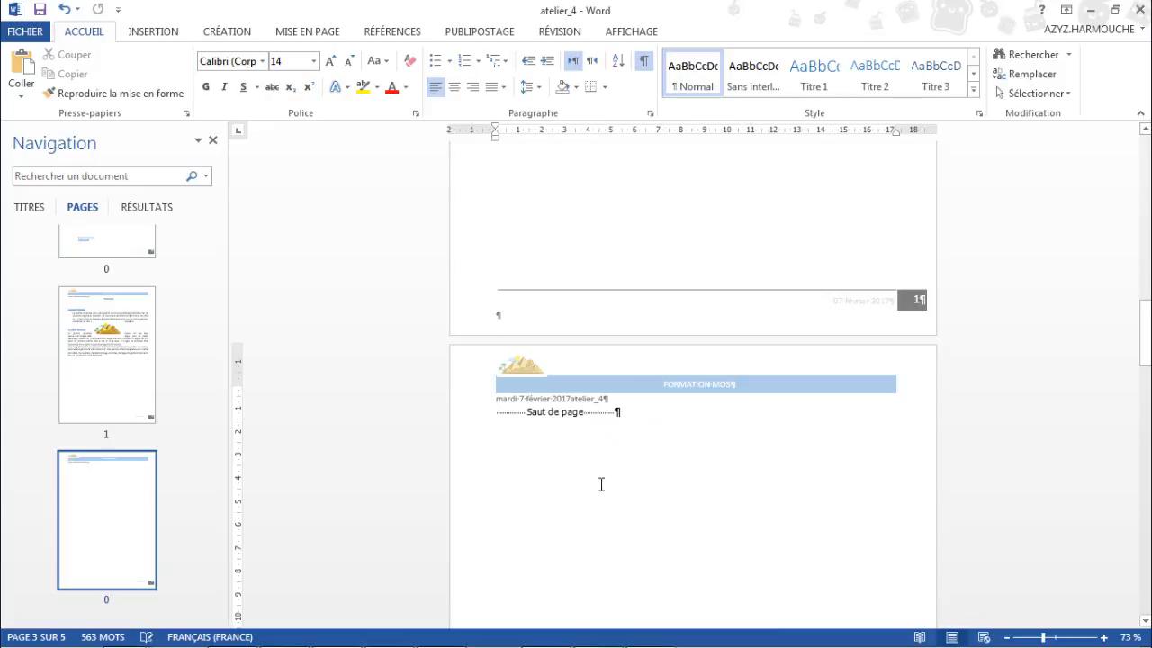
double_click(599, 383)
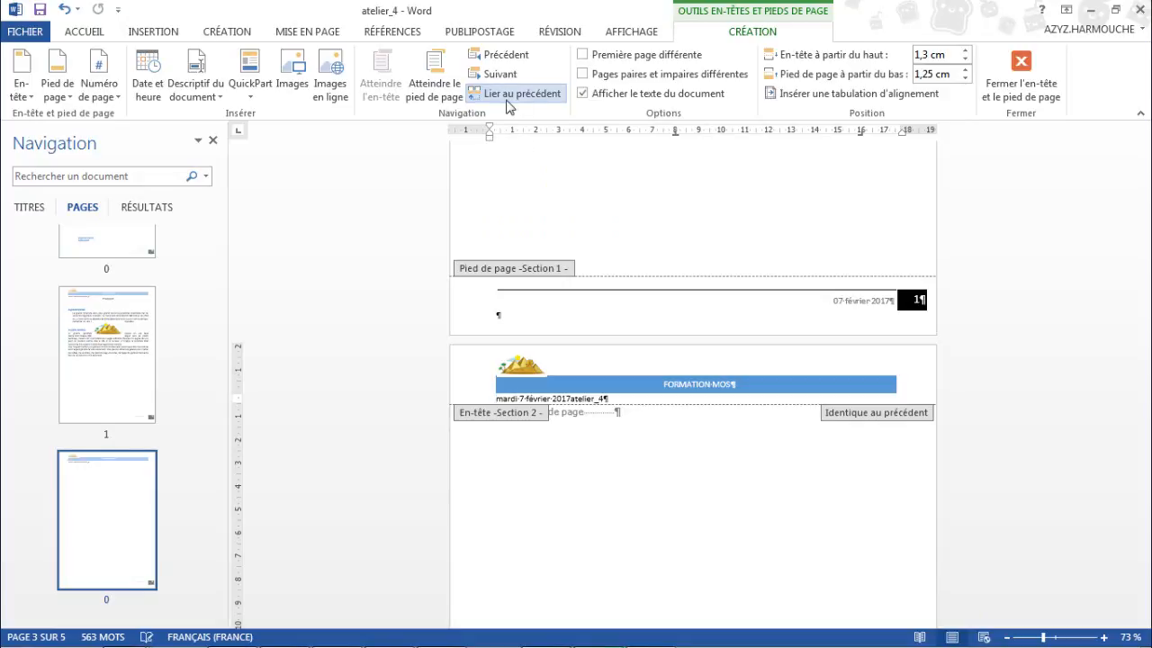
left_click(522, 94)
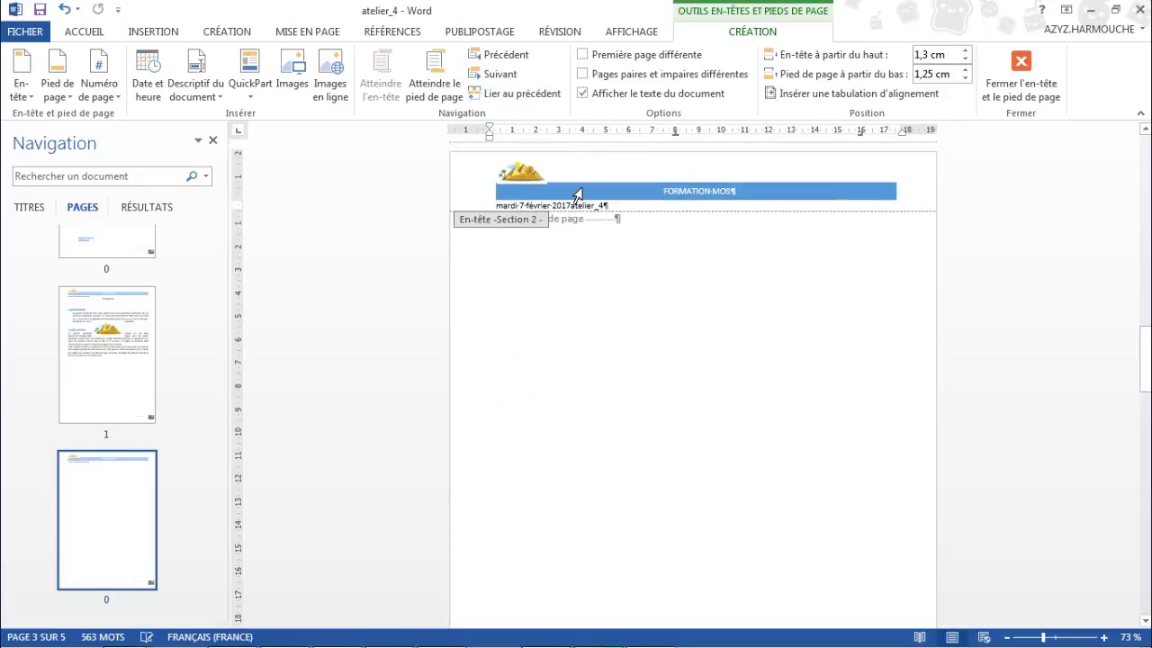
Remove the header from Section 2, leave header editing and hide the formatting marks.
triple_click(576, 193)
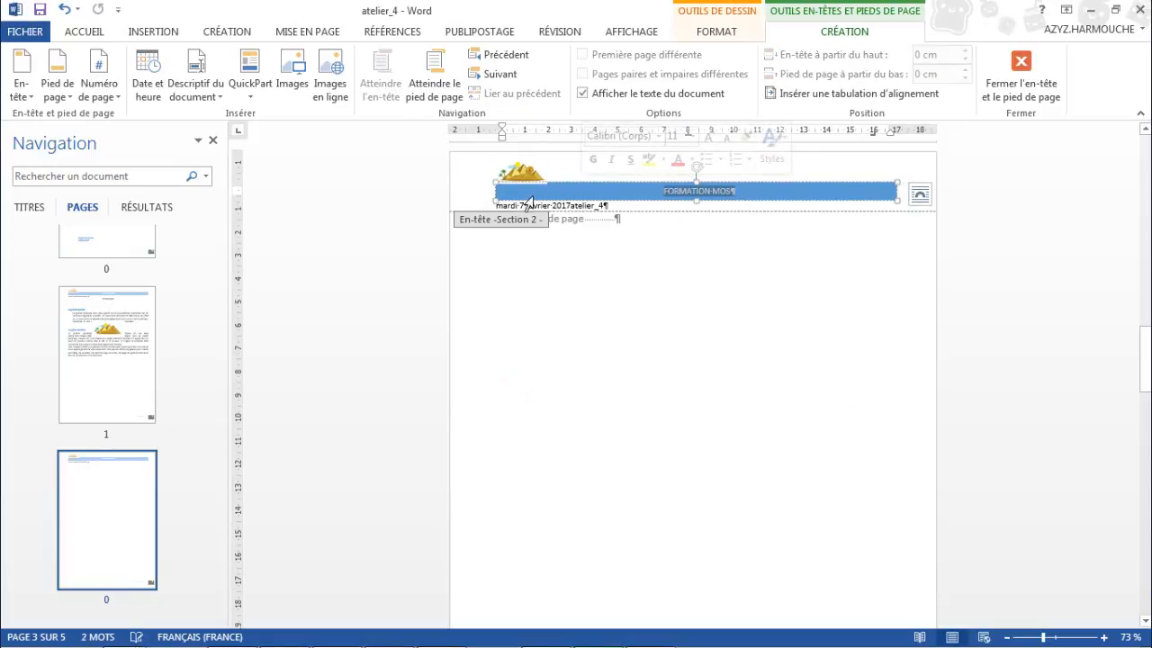
left_click(21, 83)
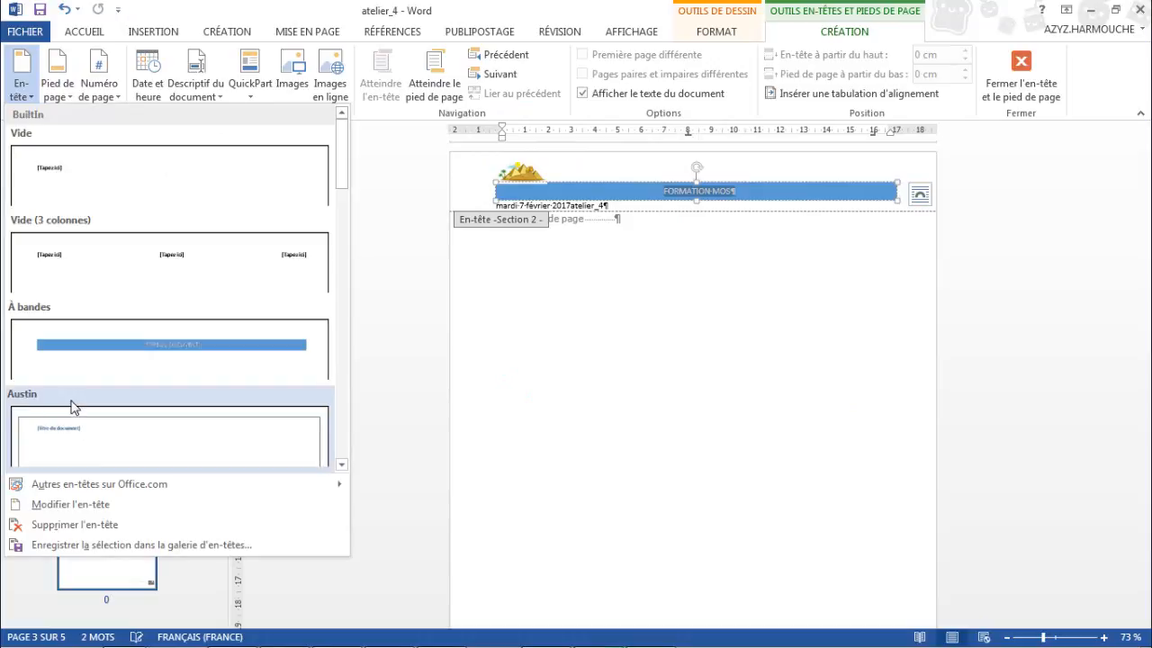
left_click(50, 529)
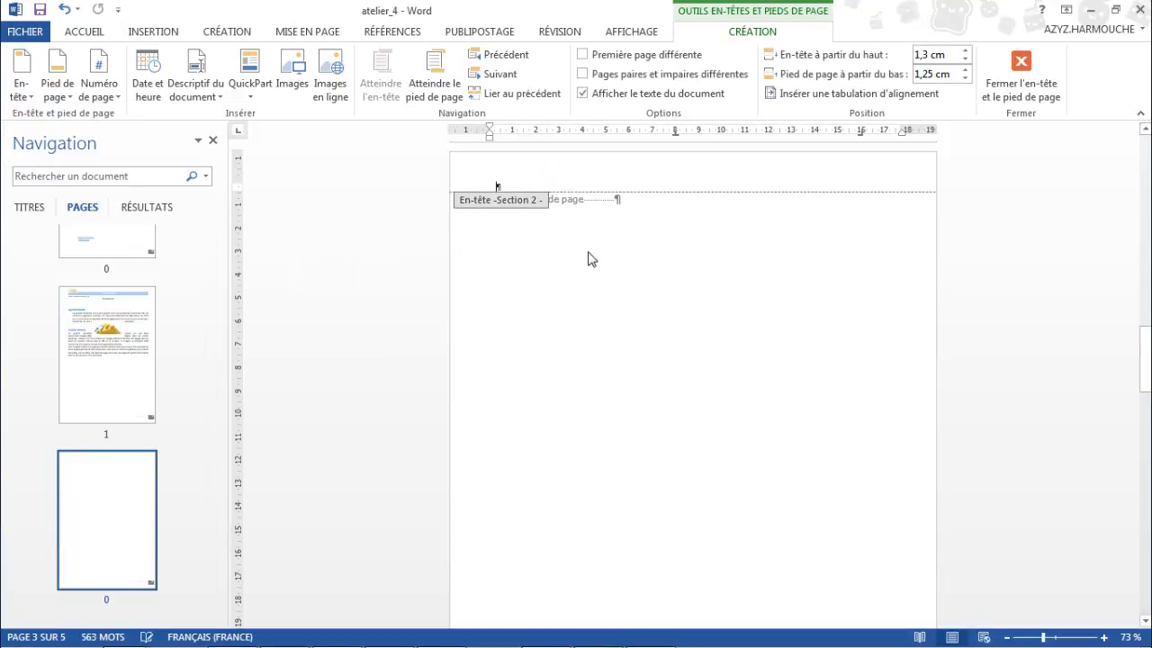
left_click(1023, 94)
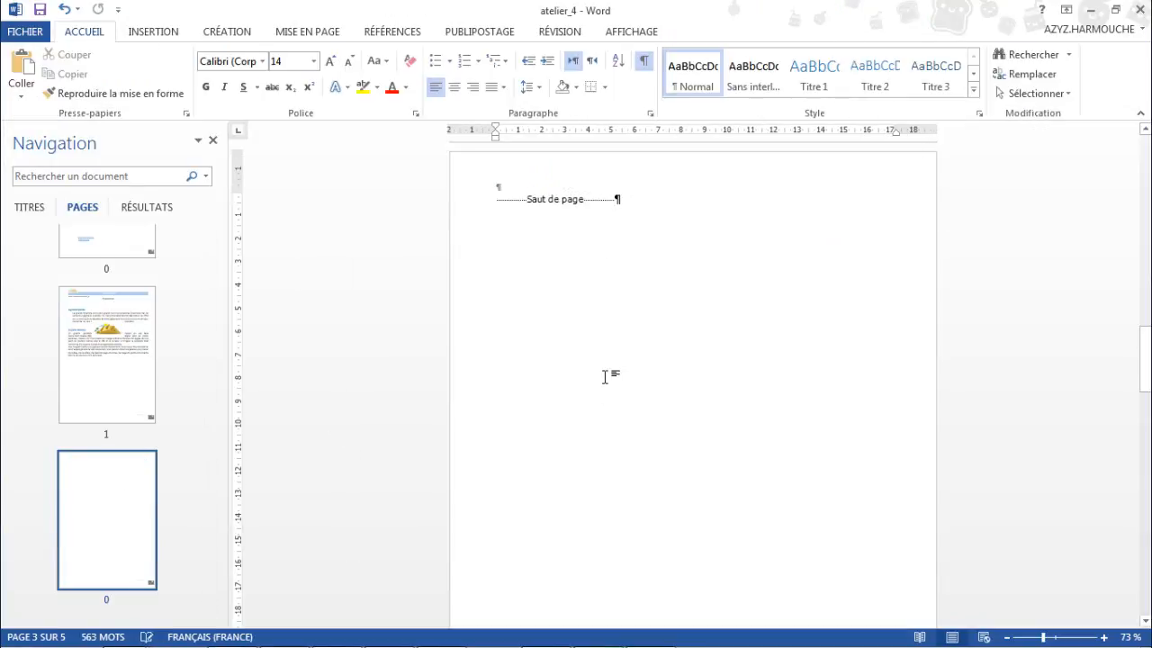
left_click(644, 61)
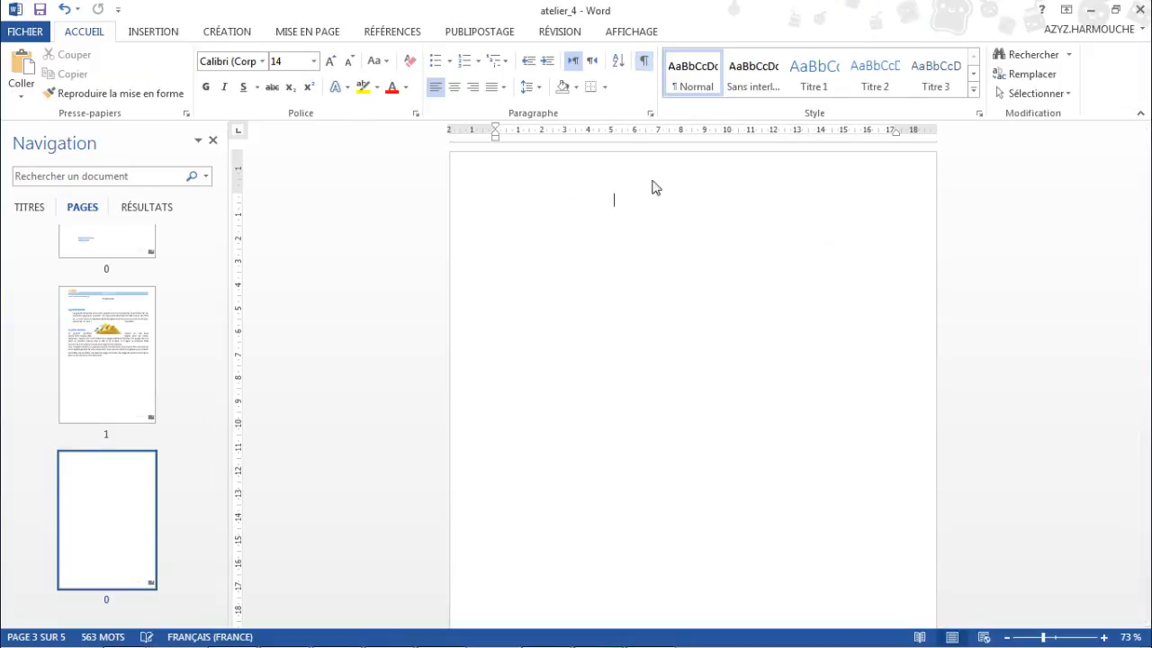
Compare the headers on the pages before and after the section break.
scroll(658, 318, "up", 3)
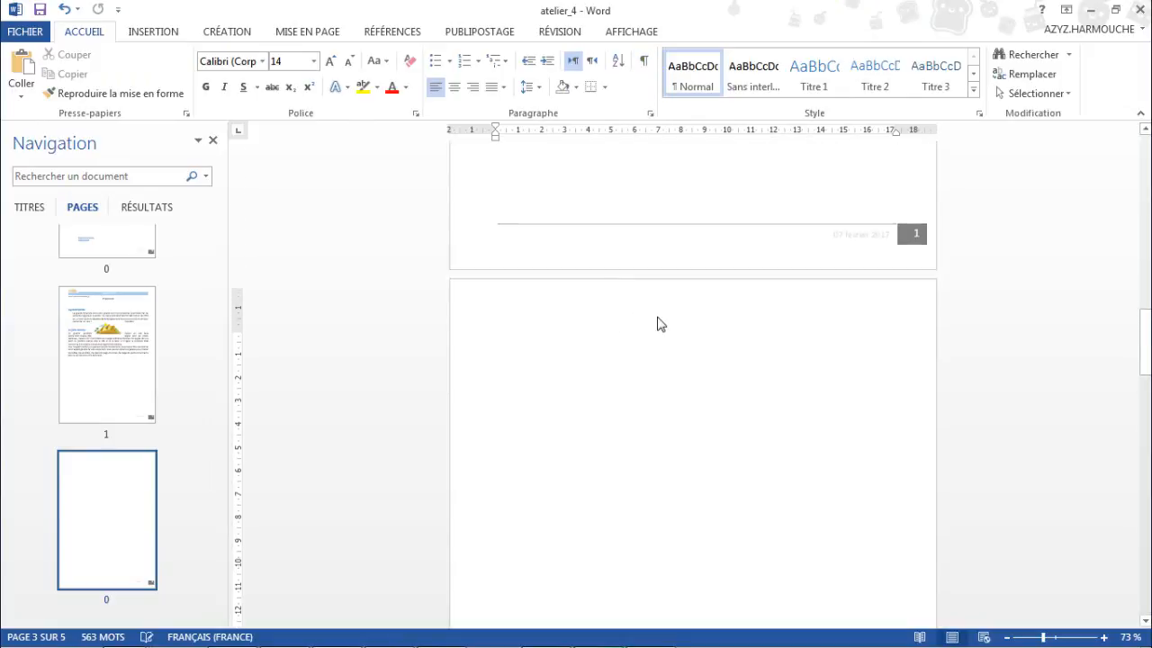
scroll(657, 323, "down", 5)
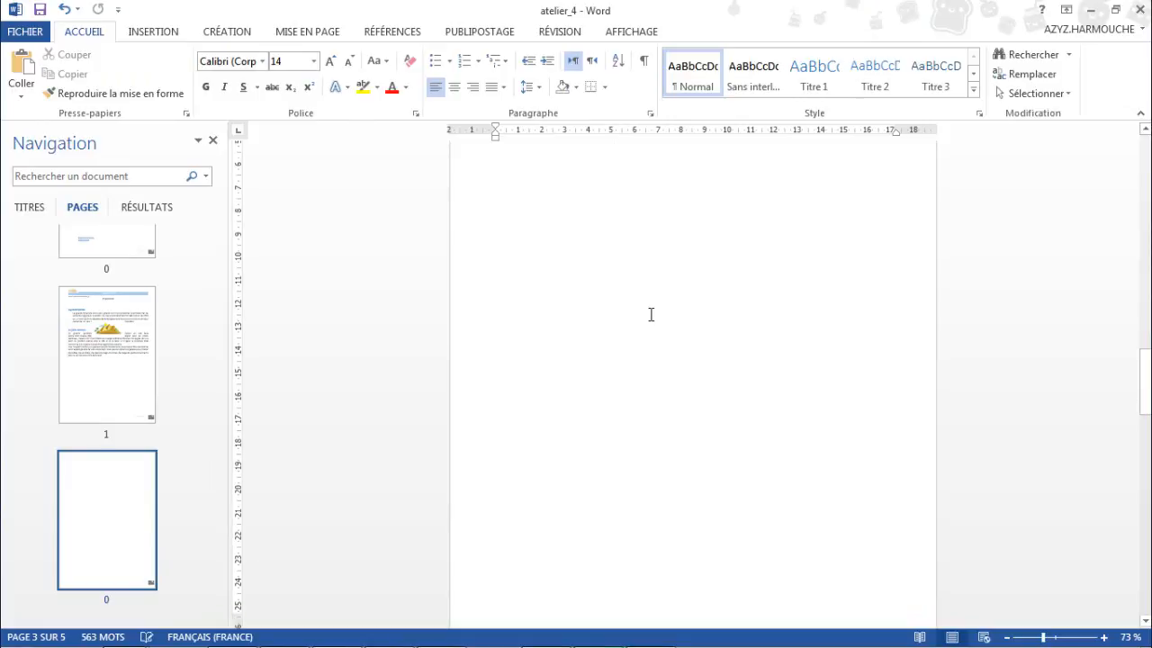
scroll(648, 315, "down", 3)
scroll(648, 315, "down", 2)
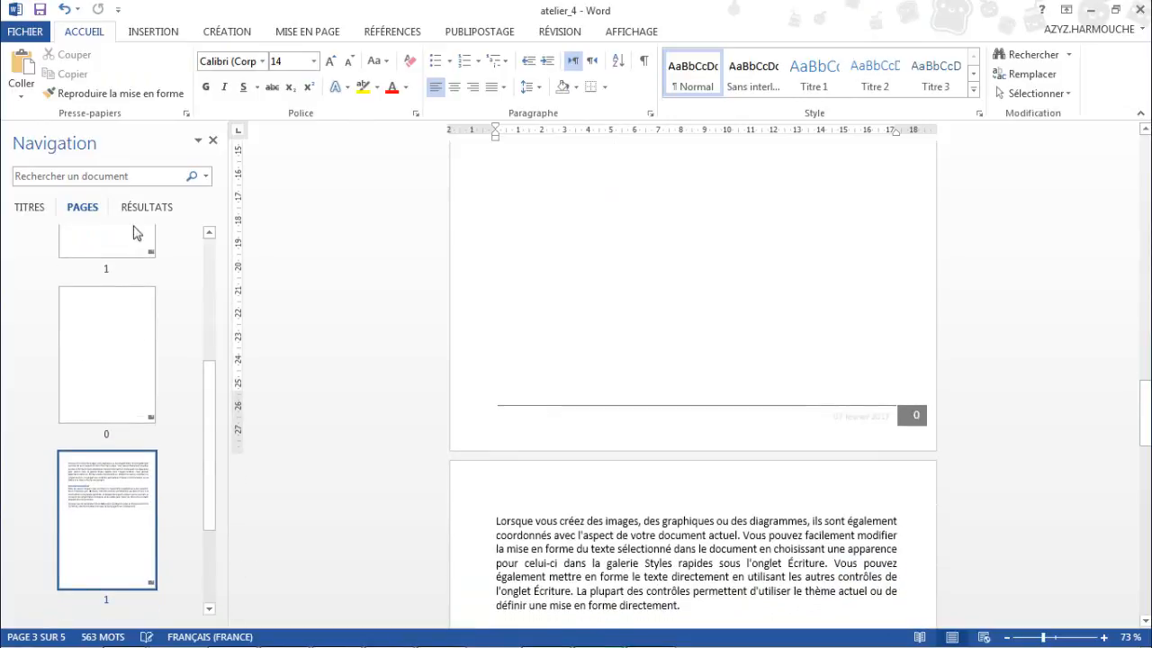
scroll(211, 254, "up", 5)
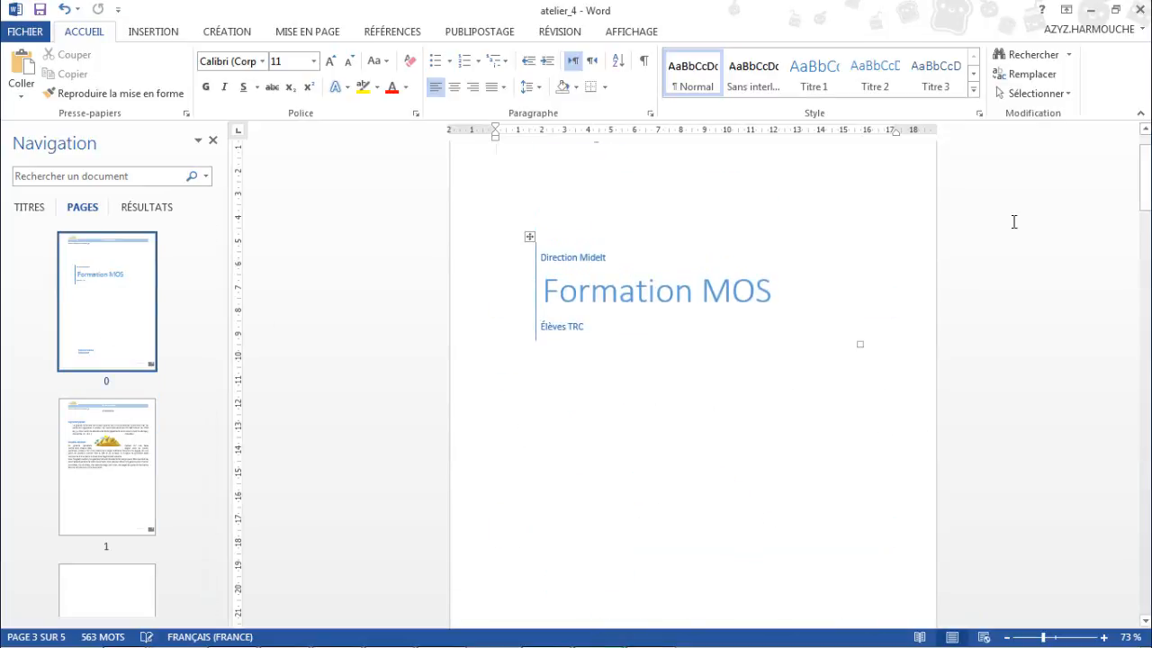
left_click_drag(1145, 186, 1145, 157)
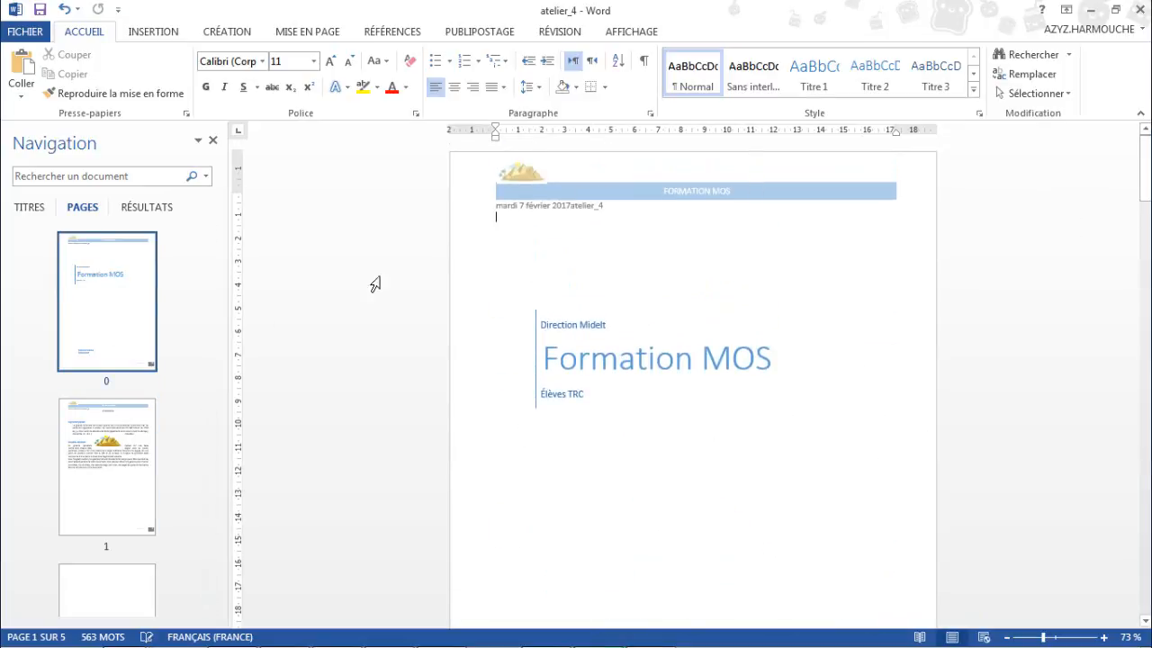
left_click(90, 454)
mouse_move(1147, 261)
left_mouse_down()
mouse_move(1148, 321)
mouse_move(1148, 247)
mouse_move(1148, 493)
mouse_move(1146, 257)
left_mouse_up()
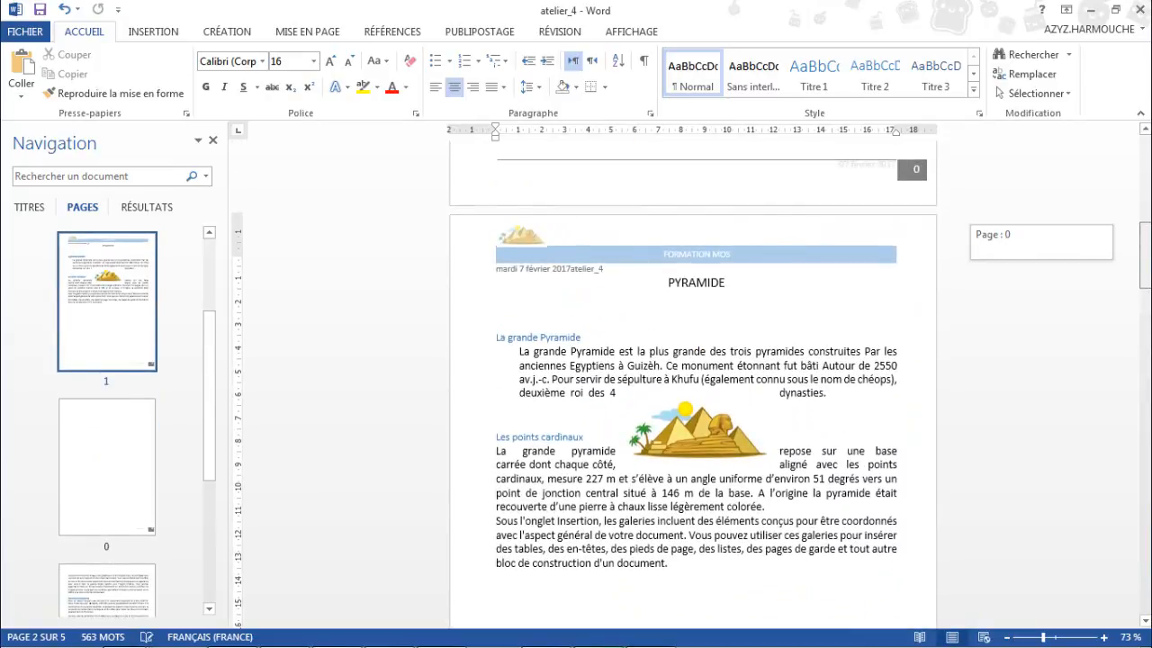
left_click_drag(213, 350, 207, 401)
Insert the built-in Guide (page paire) header in Section 2 from the "Monument exceptionnel" page and leave header editing.
left_click(108, 497)
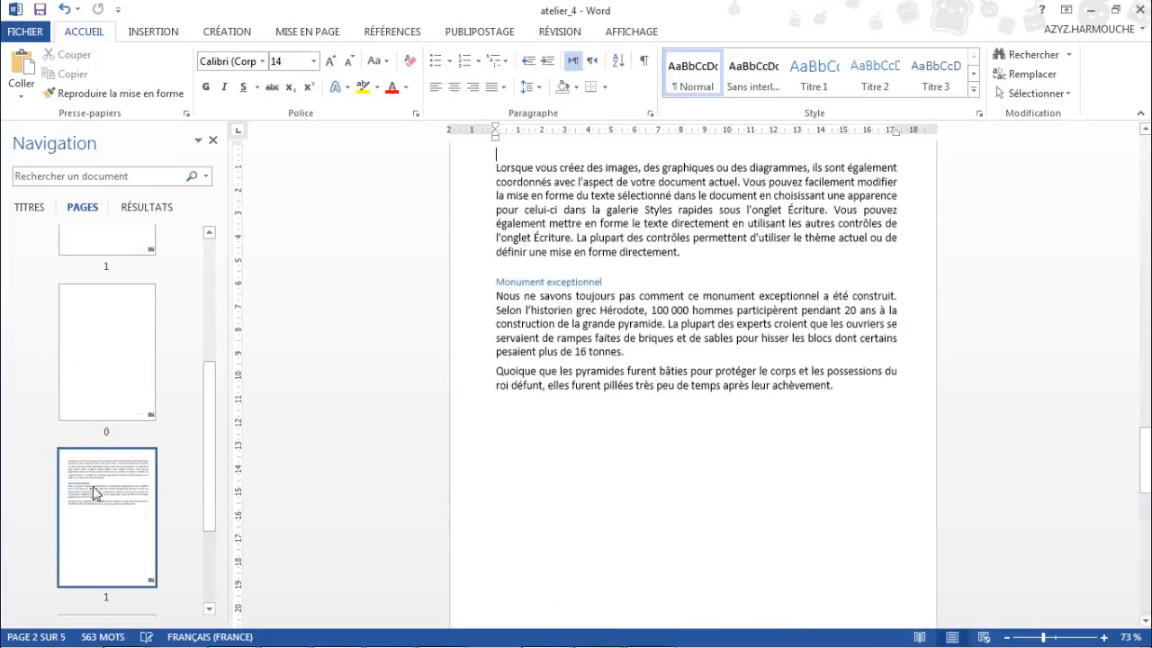
scroll(628, 225, "up", 2)
double_click(609, 236)
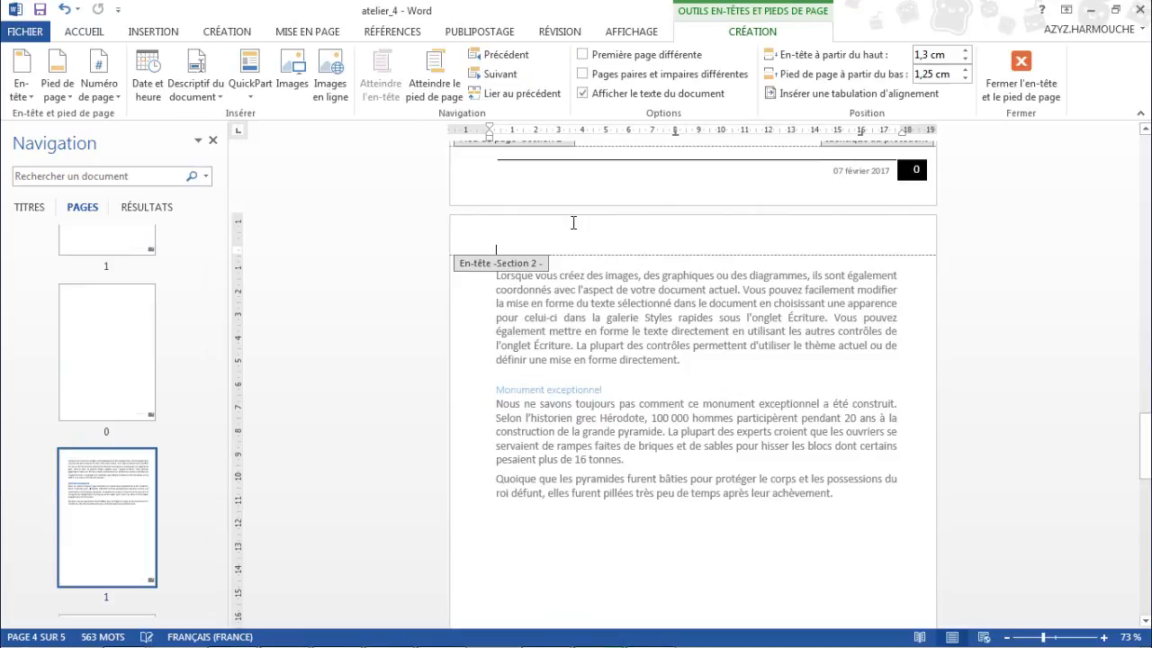
left_click(20, 82)
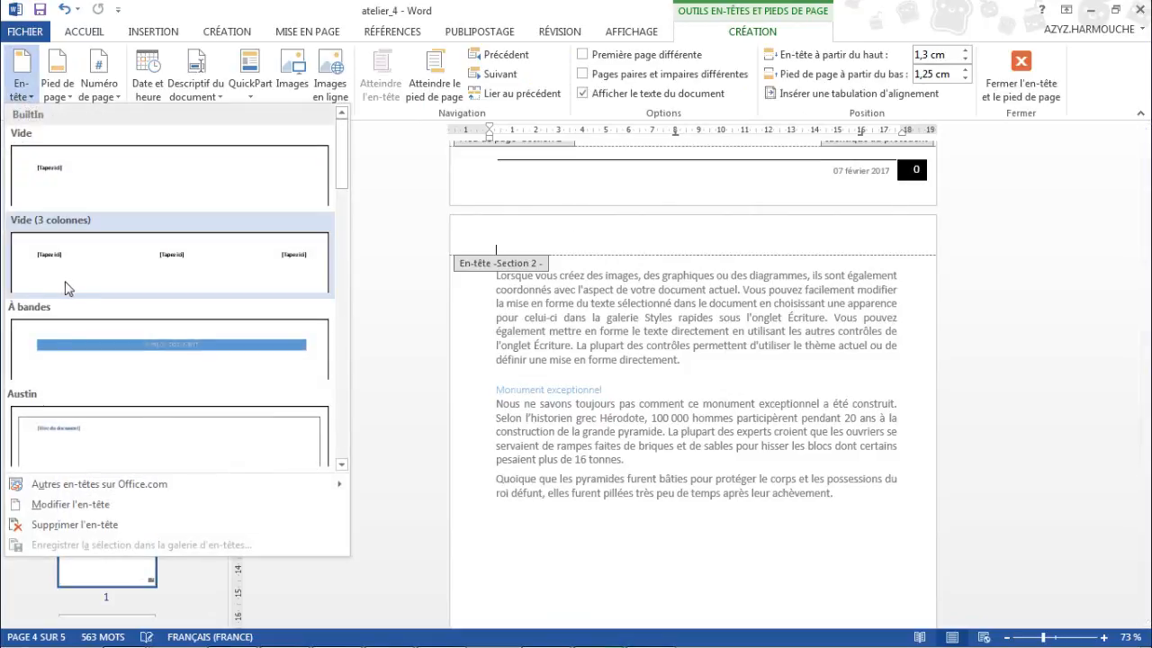
left_click_drag(345, 146, 346, 229)
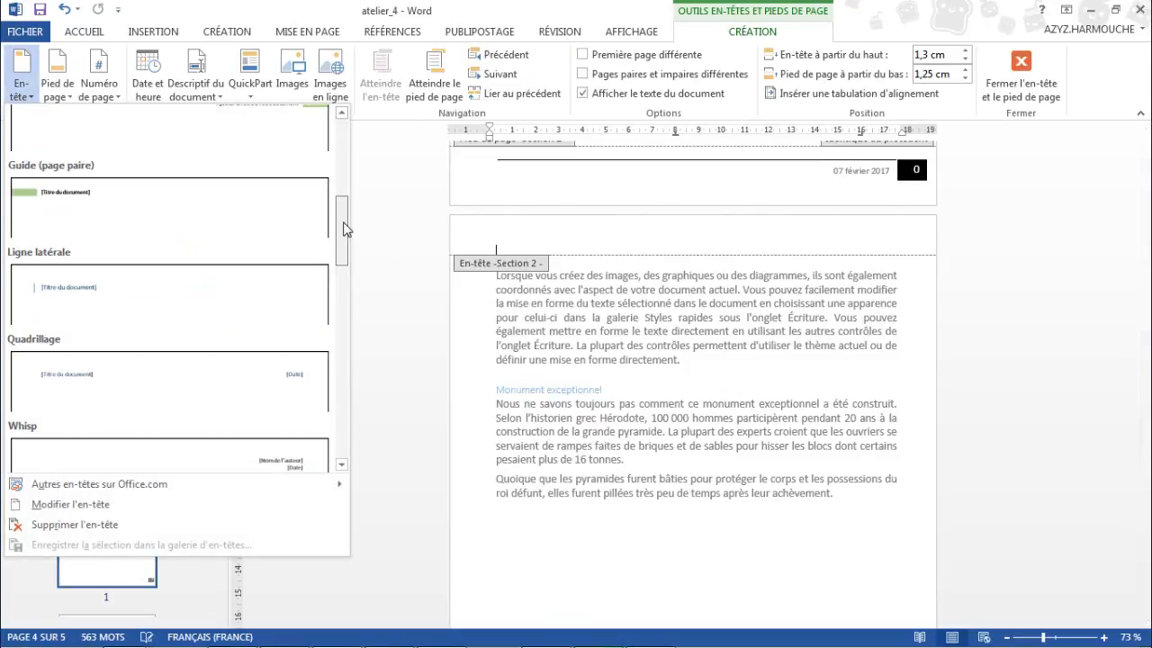
left_click(74, 201)
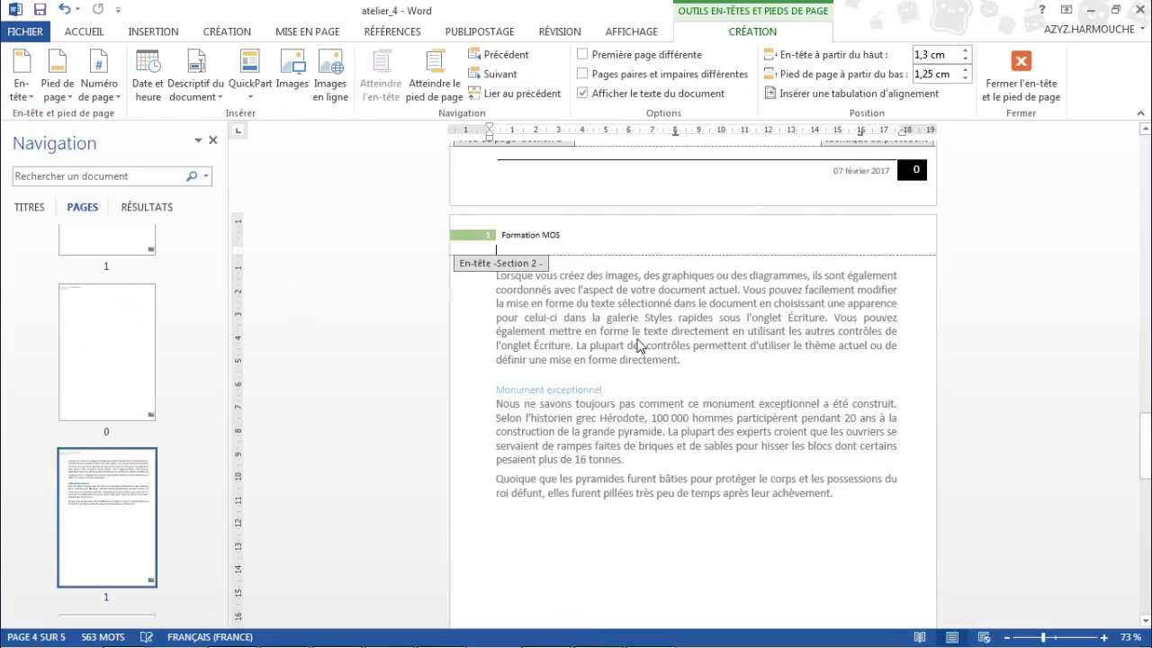
left_click(1019, 89)
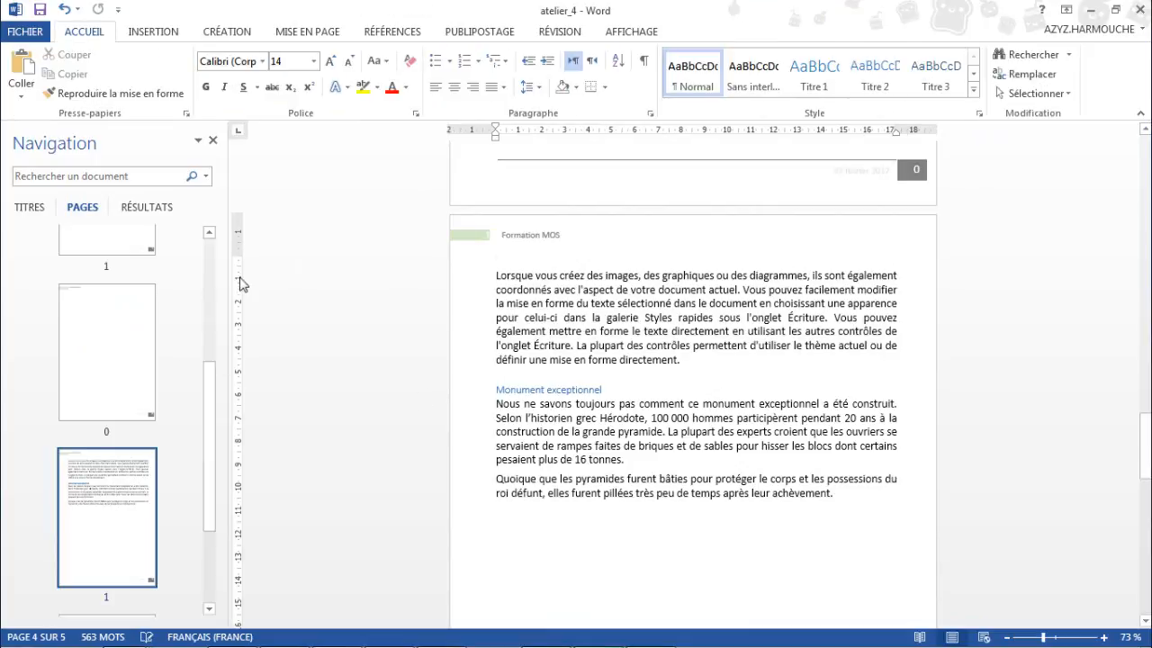
Review the pages of both sections to check which header each one carries.
scroll(210, 276, "up", 5)
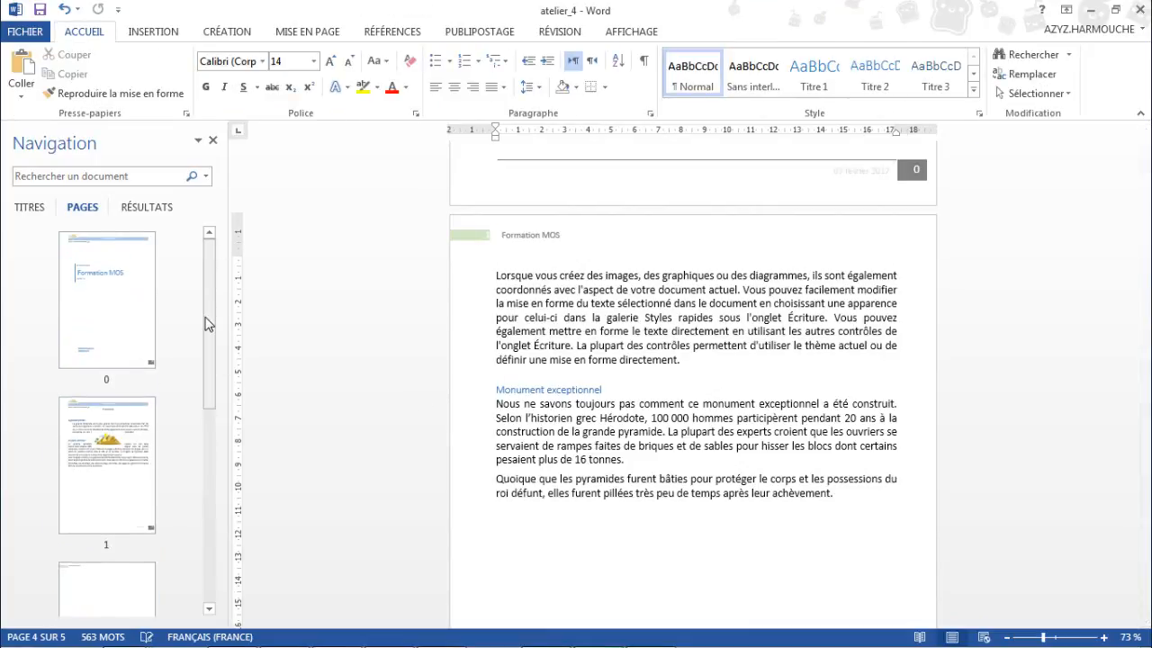
left_click_drag(210, 267, 192, 436)
left_click(100, 420)
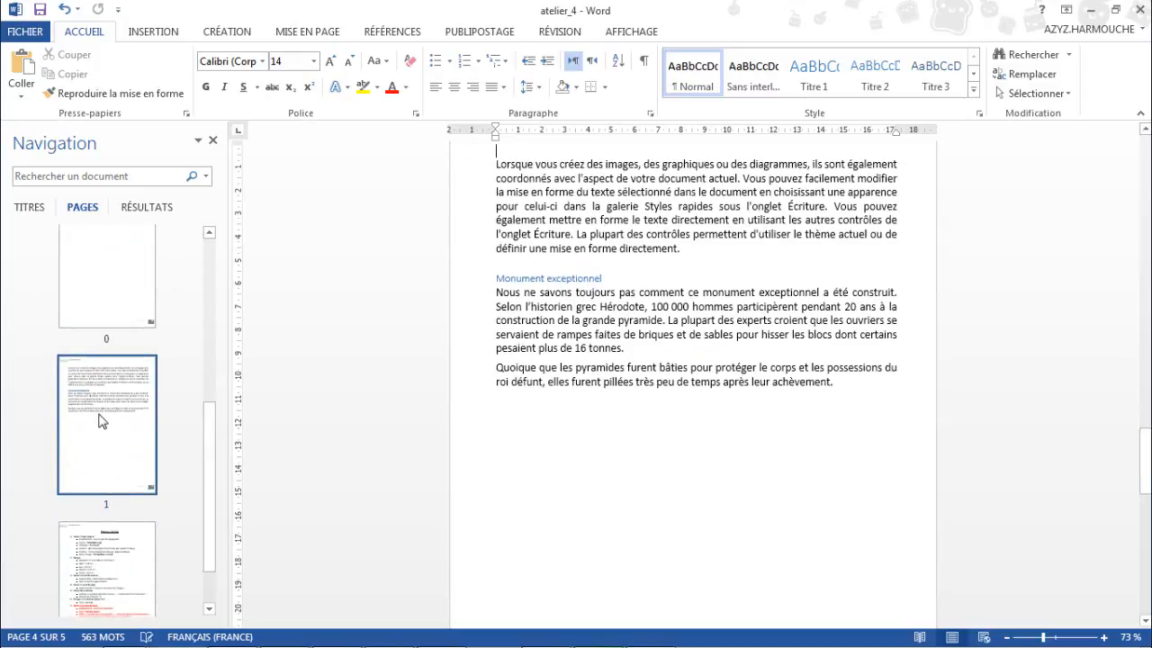
left_click_drag(1146, 459, 1148, 243)
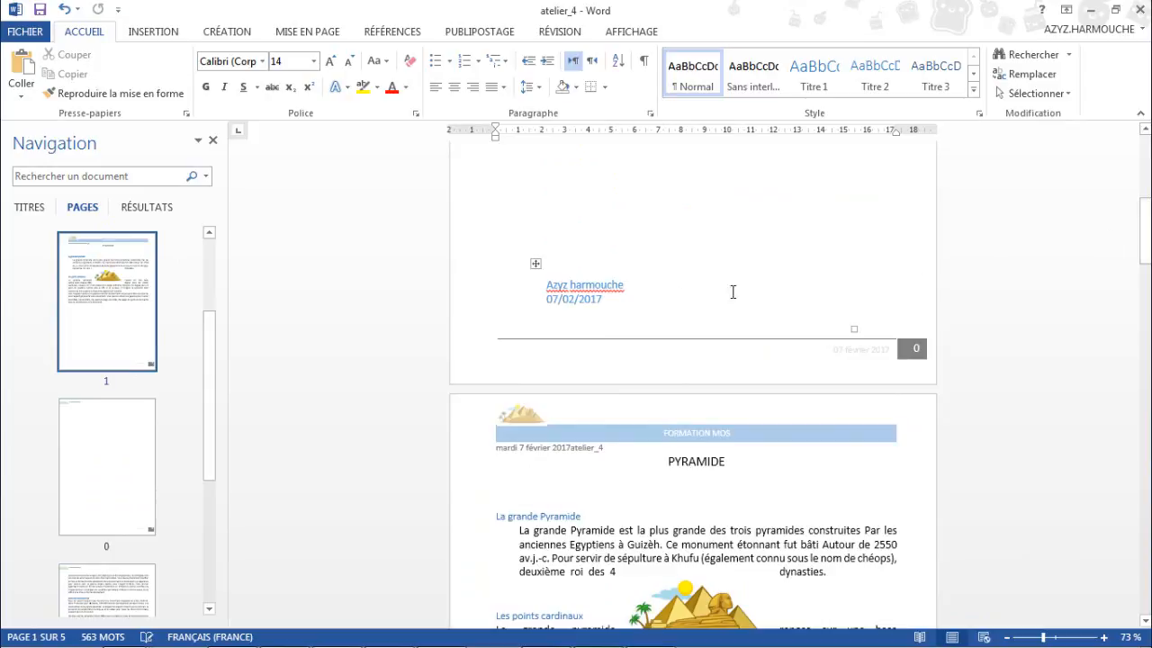
Change the page orientation to landscape (Paysage) for the section containing the "Monument exceptionnel" page.
left_click_drag(1144, 230, 1144, 317)
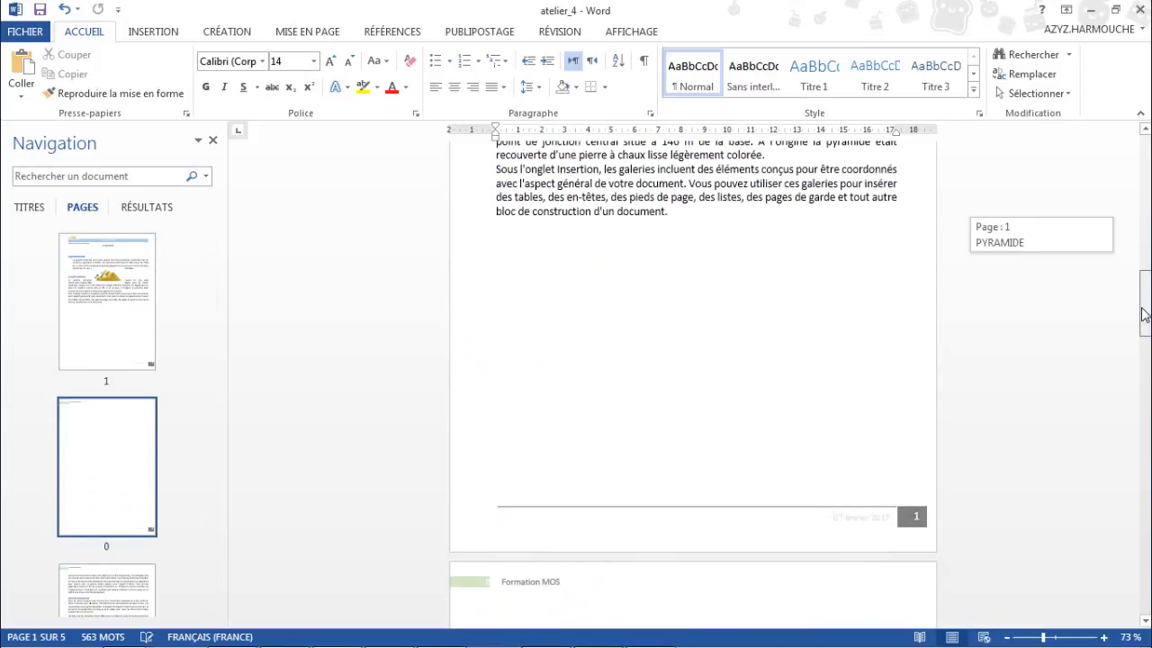
left_click(178, 583)
scroll(671, 437, "down", 3)
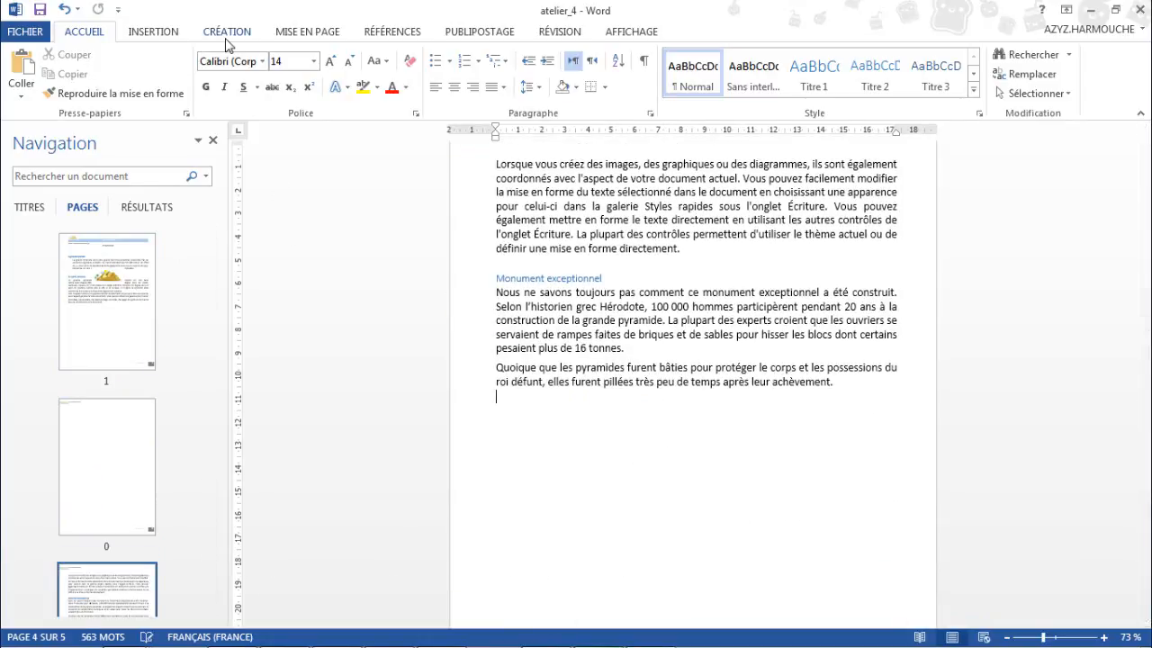
left_click(304, 34)
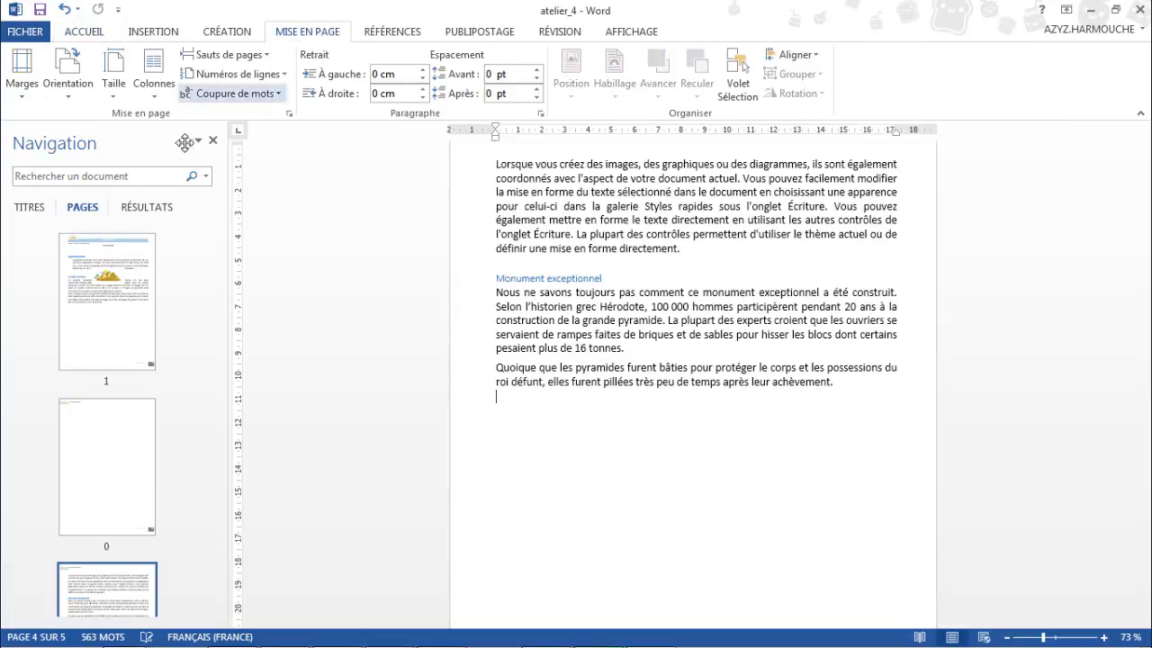
left_click(67, 82)
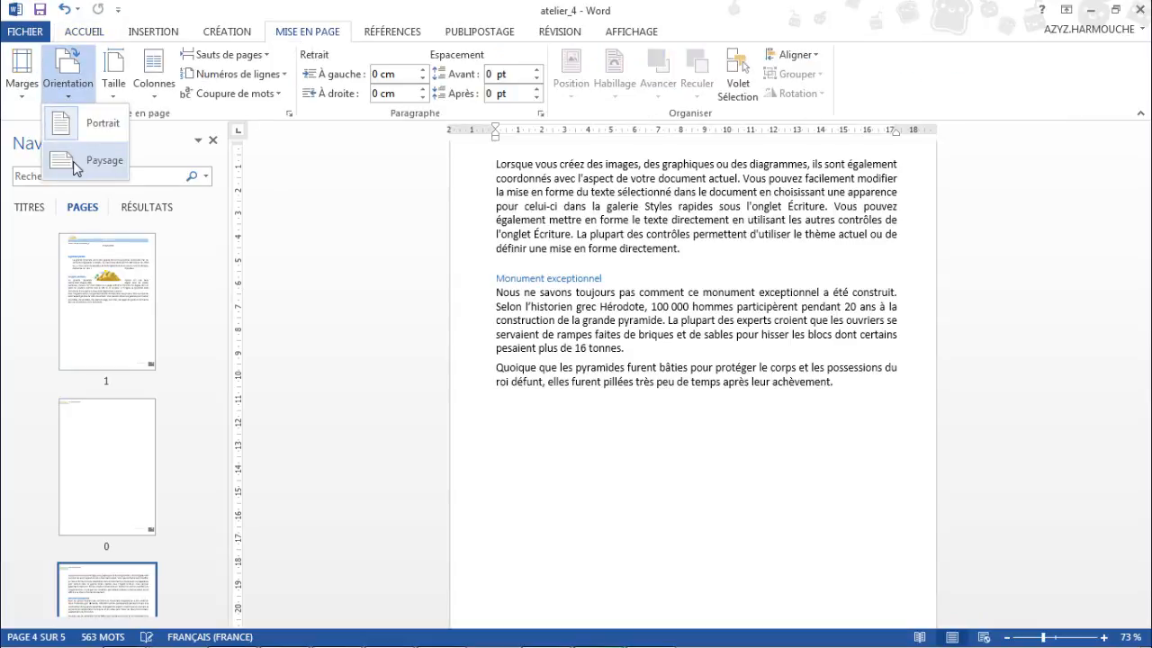
left_click(80, 166)
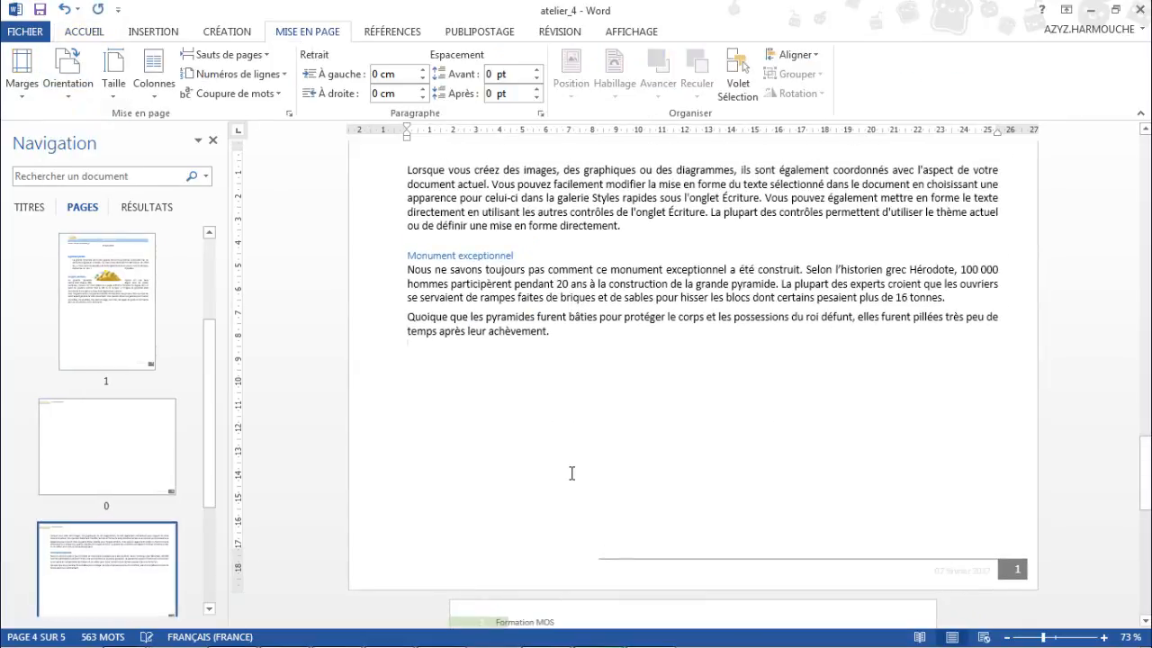
Review the page thumbnails of the whole document to compare the page orientation across its sections.
left_click_drag(209, 364, 203, 298)
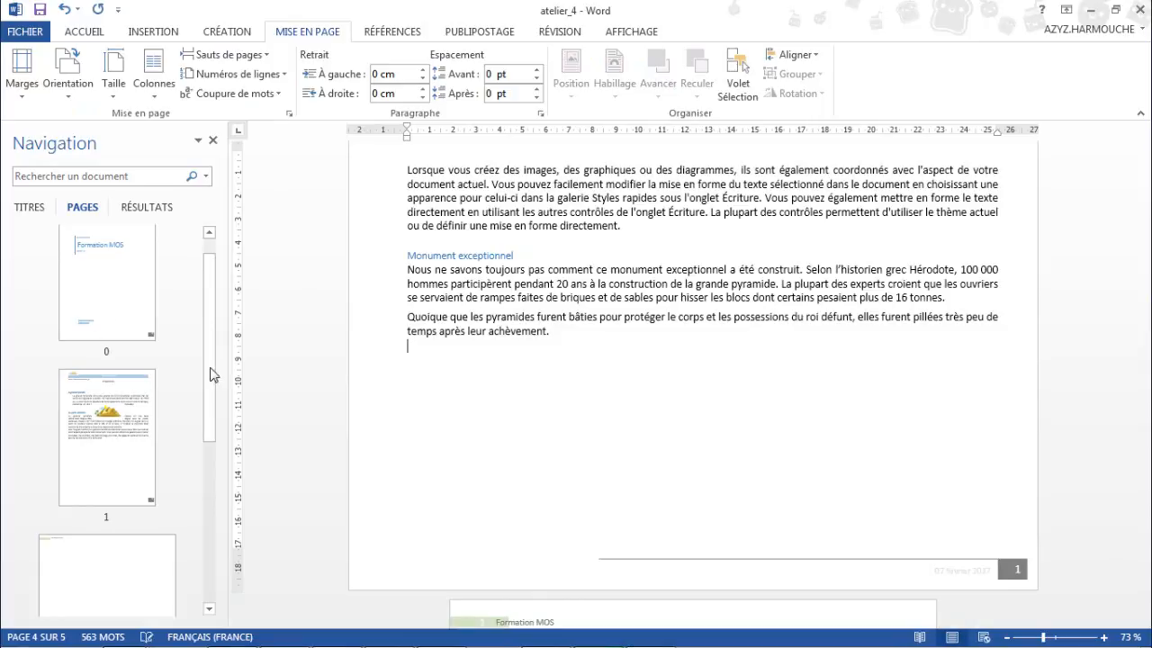
left_click_drag(212, 375, 219, 521)
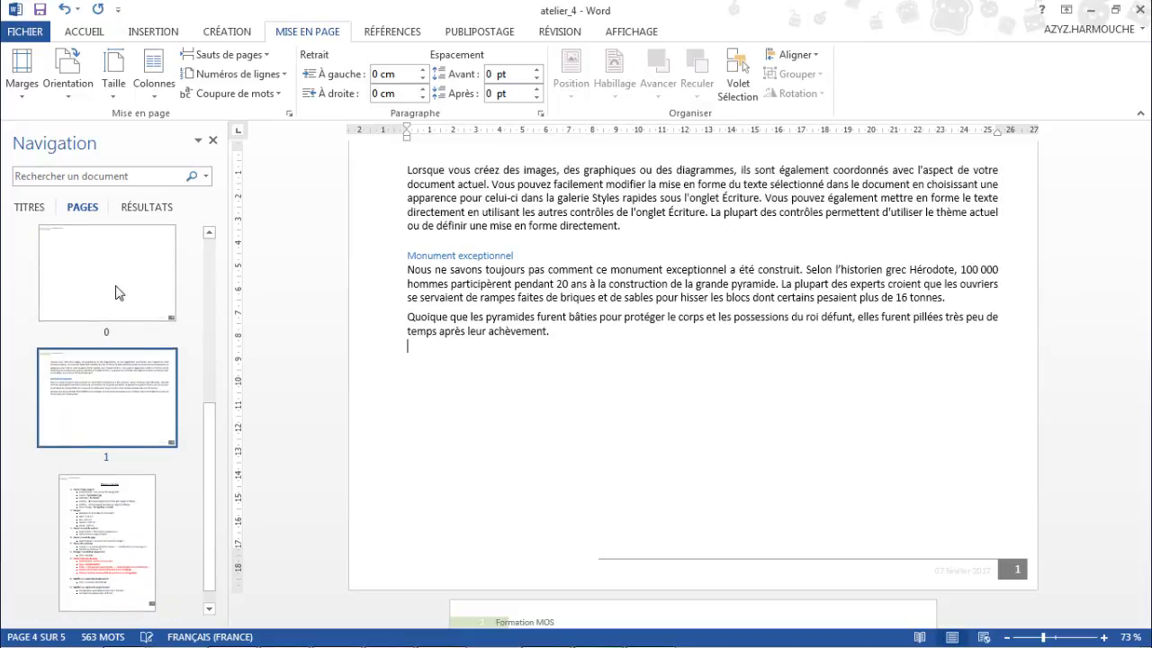
left_click_drag(206, 465, 207, 422)
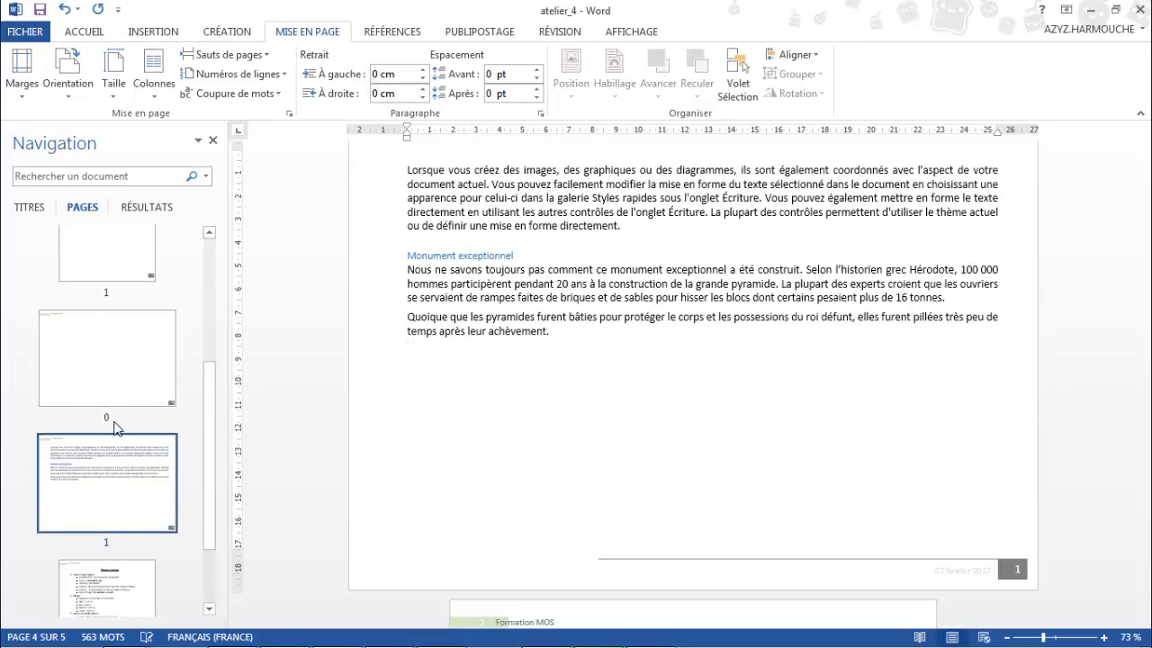